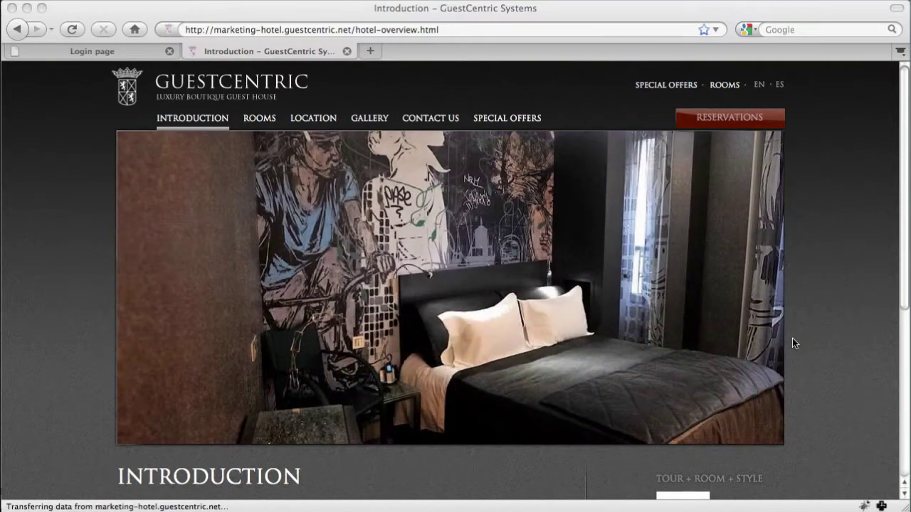
# Log into the hotel backend account and open the Introduction page from the Website page list.
pyautogui.click(120, 54)
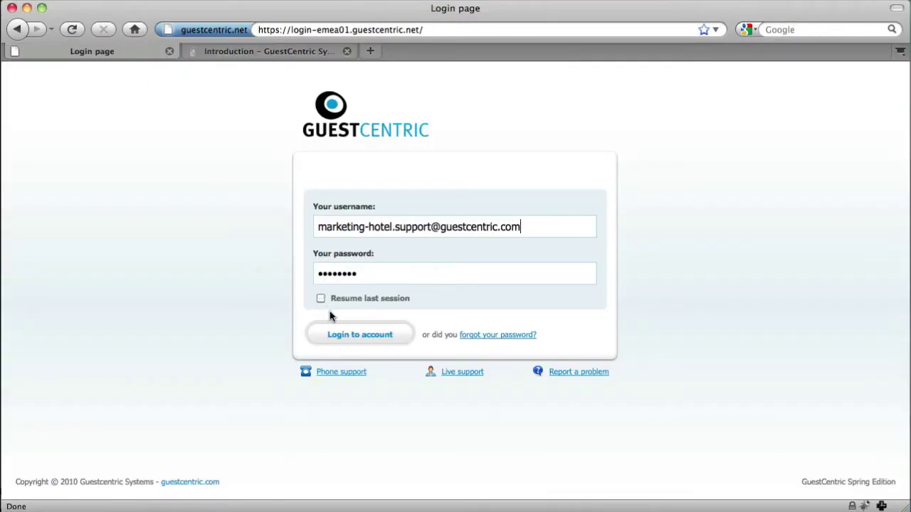
pyautogui.click(352, 336)
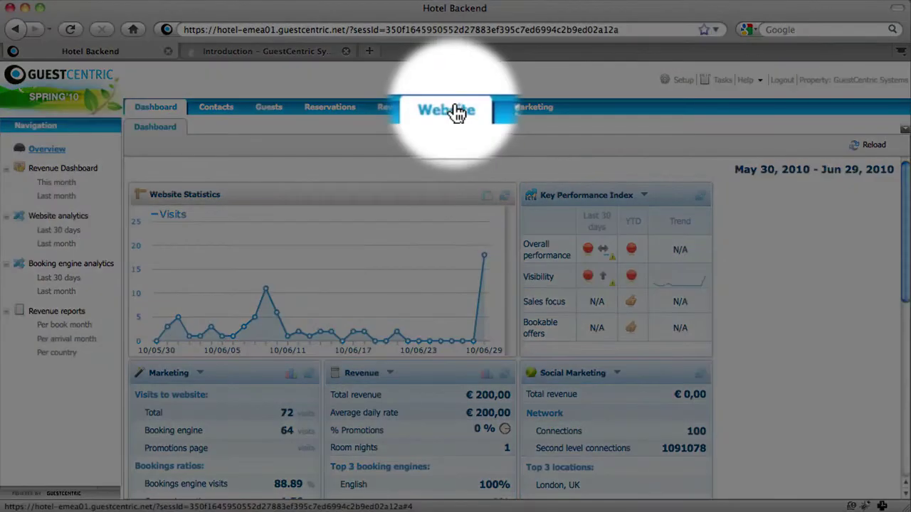
pyautogui.click(454, 108)
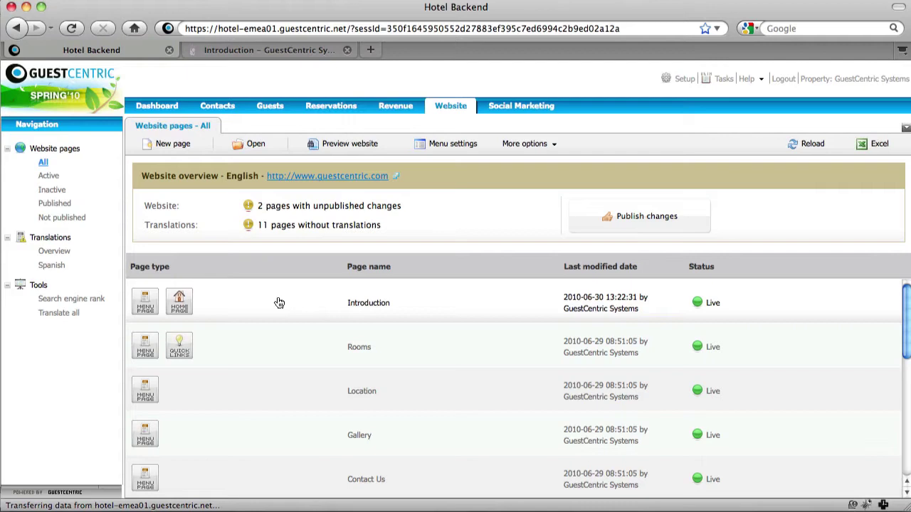
pyautogui.doubleClick(278, 302)
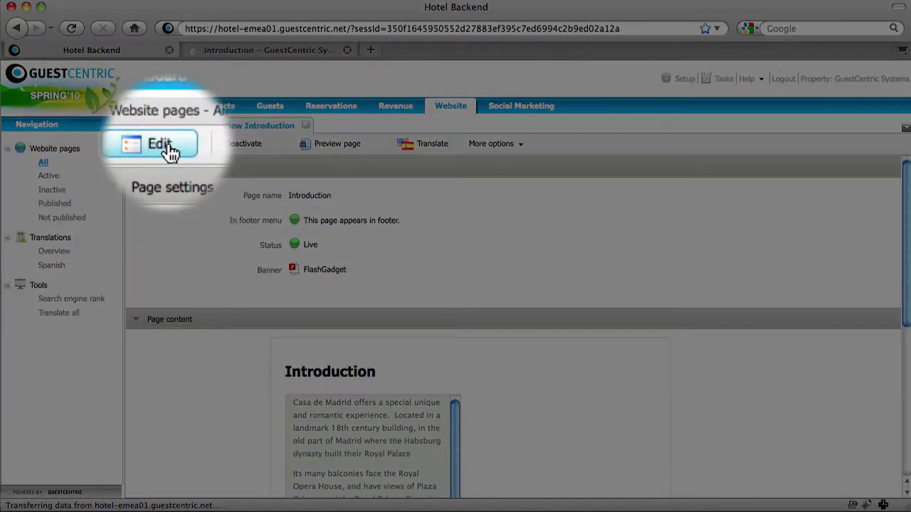
# Put the Introduction page in edit mode and delete the night skyline image from the banner clipboard.
pyautogui.click(163, 143)
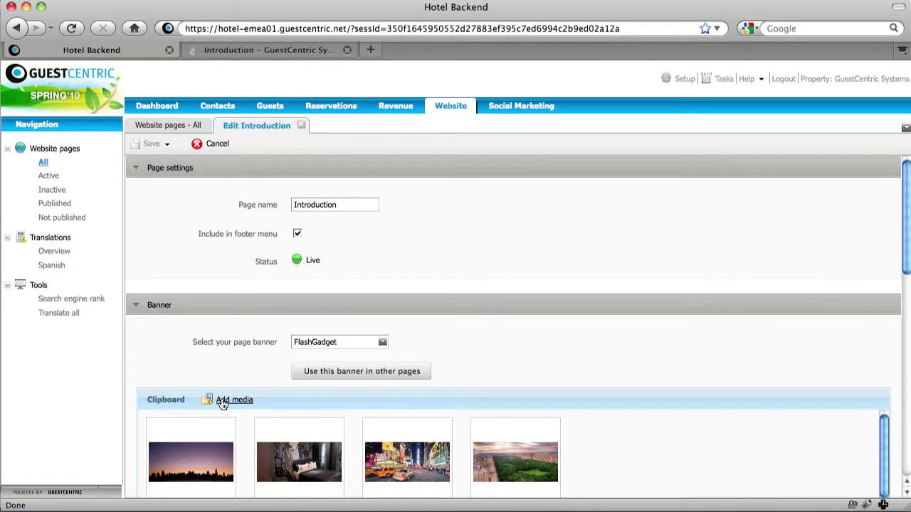
pyautogui.scroll(-3, 222, 402)
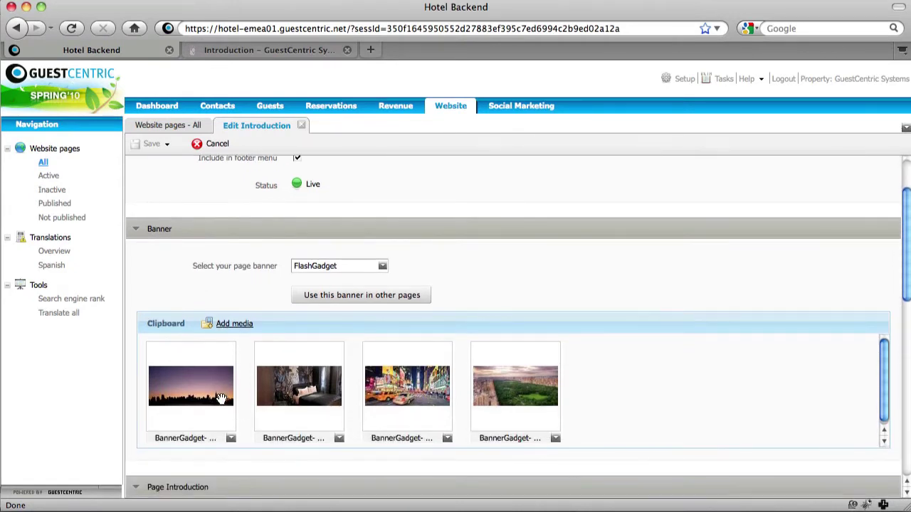
pyautogui.scroll(-1, 223, 400)
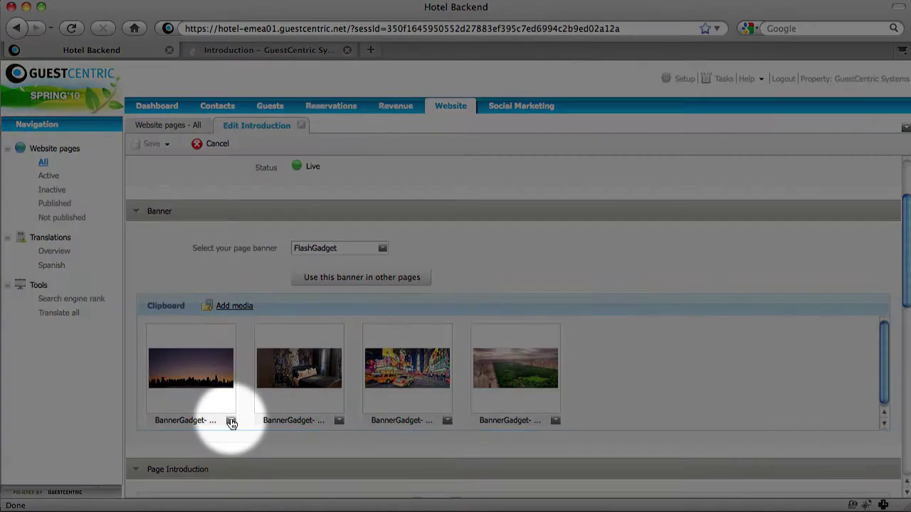
pyautogui.click(231, 421)
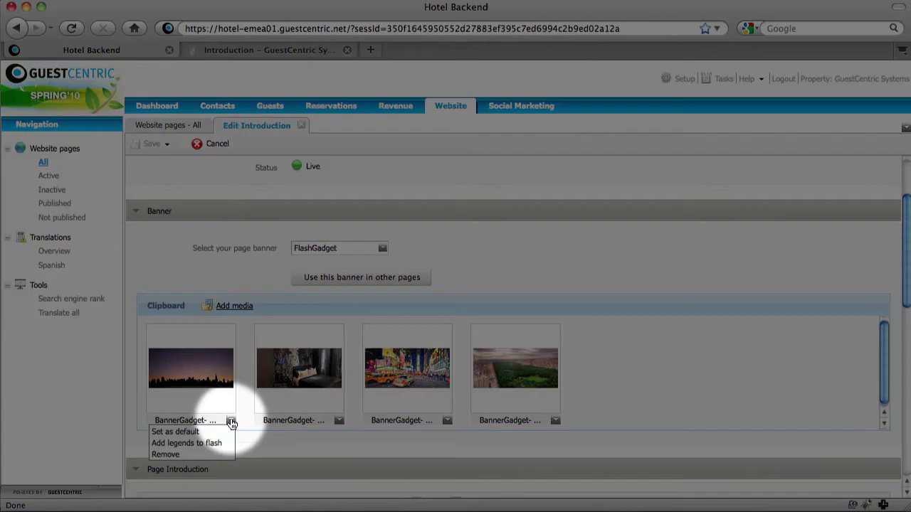
pyautogui.click(197, 456)
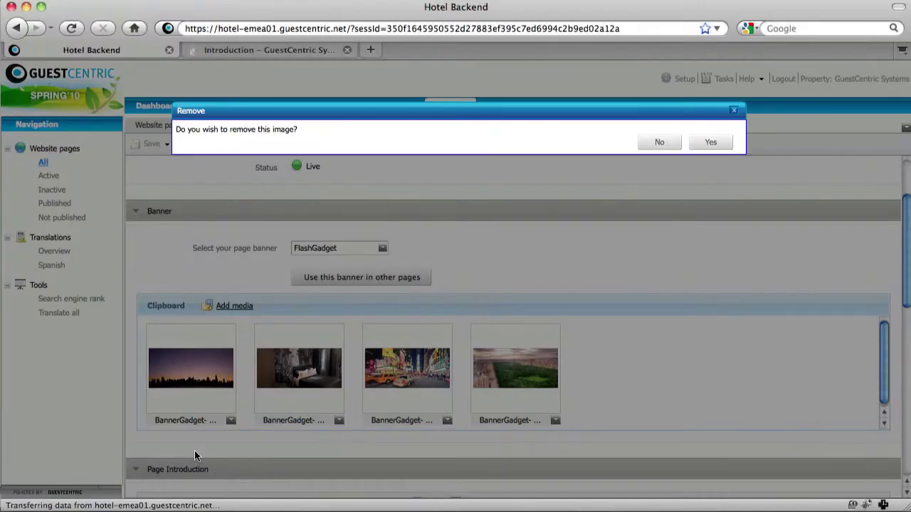
pyautogui.click(723, 143)
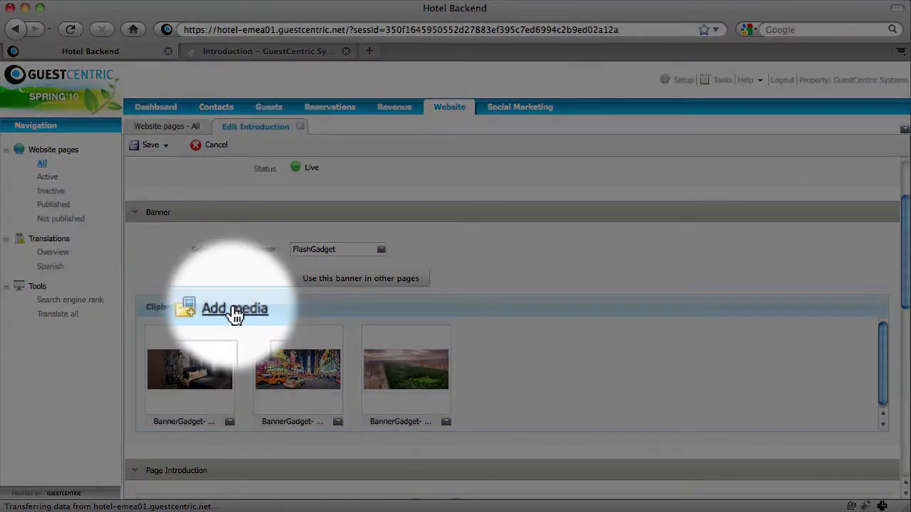
# Upload ny_morning.jpg through the Media Manager and bring up its options in the library.
pyautogui.click(235, 310)
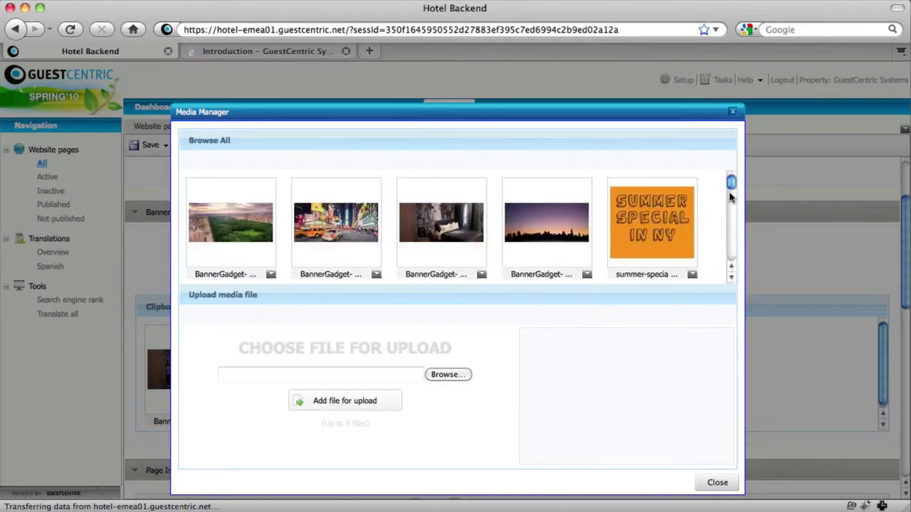
pyautogui.moveTo(731, 183)
pyautogui.mouseDown()
pyautogui.moveTo(732, 255)
pyautogui.moveTo(736, 179)
pyautogui.mouseUp()
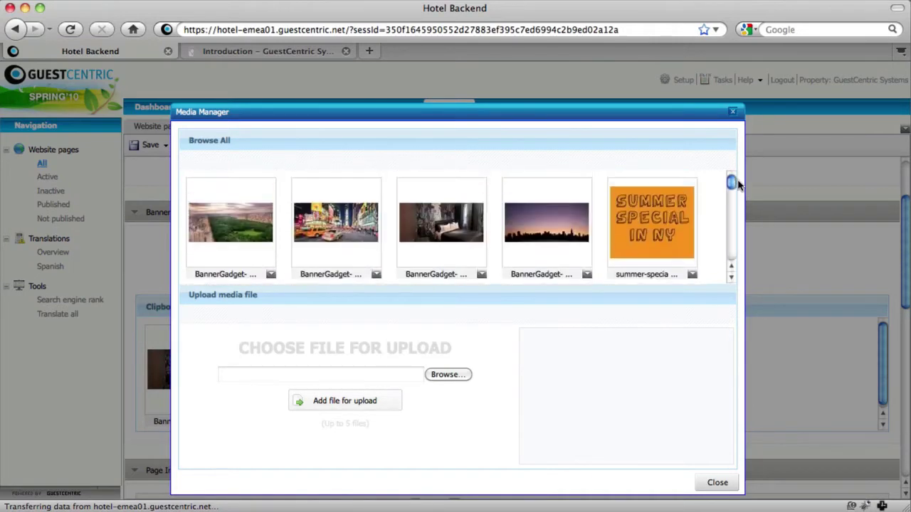
pyautogui.click(443, 375)
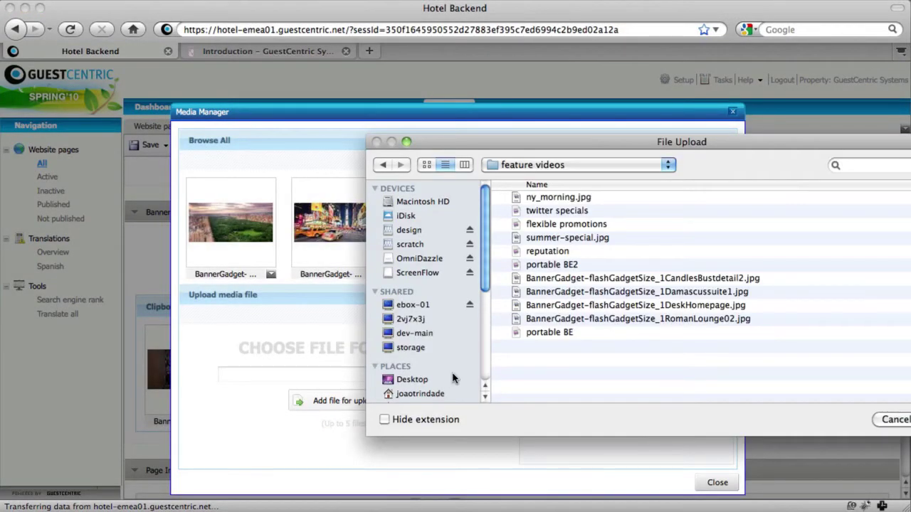
pyautogui.click(562, 197)
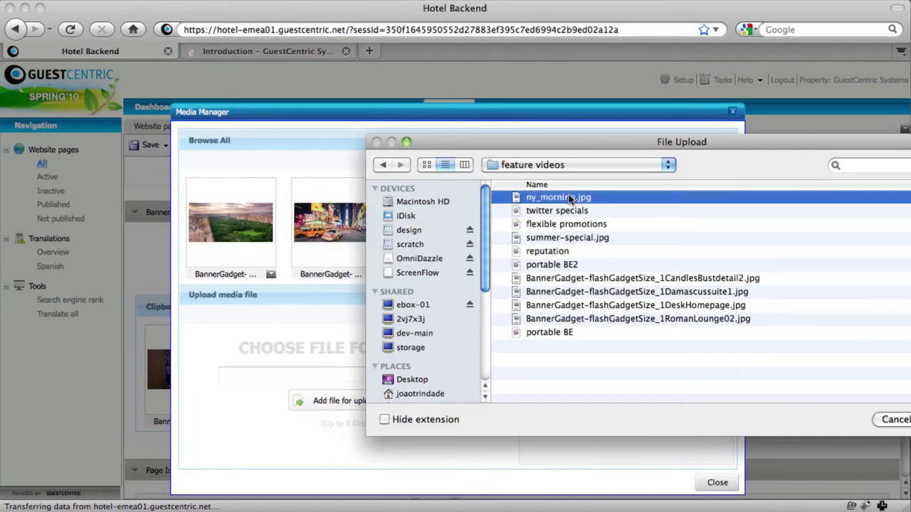
pyautogui.press('Return')
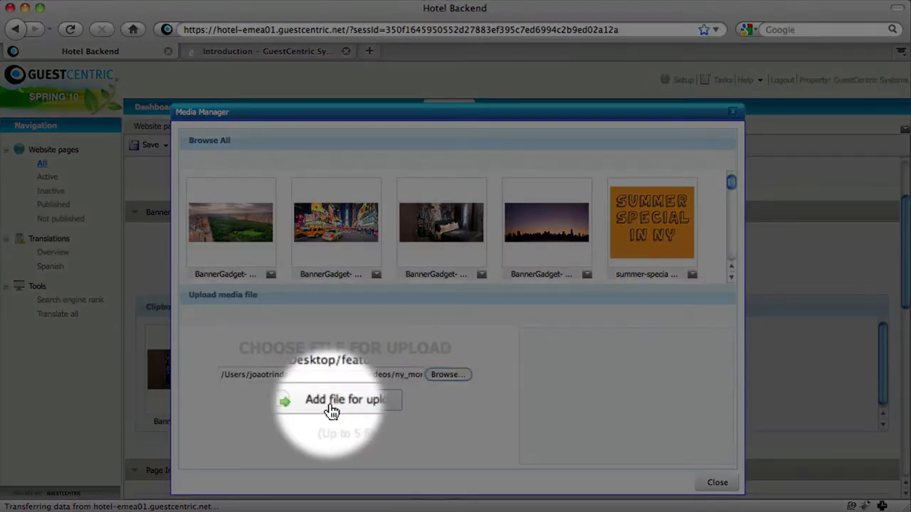
pyautogui.click(330, 402)
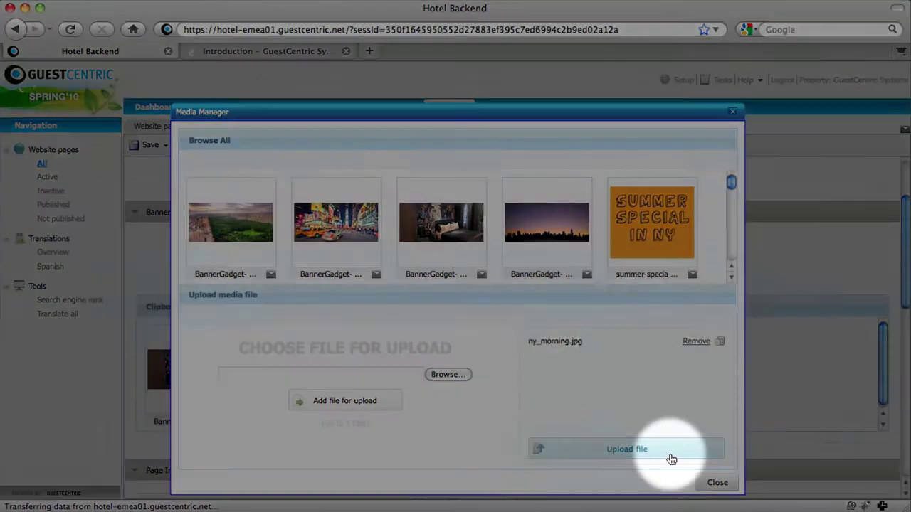
pyautogui.click(671, 460)
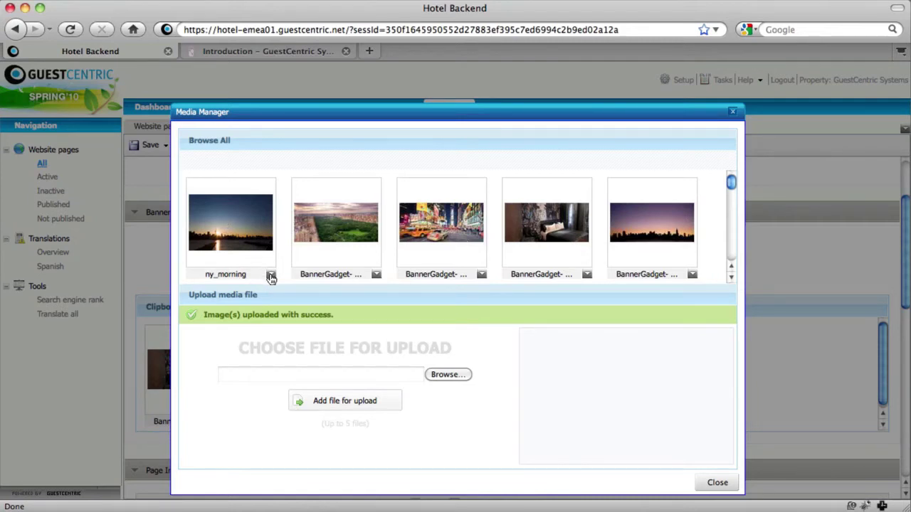
pyautogui.click(271, 276)
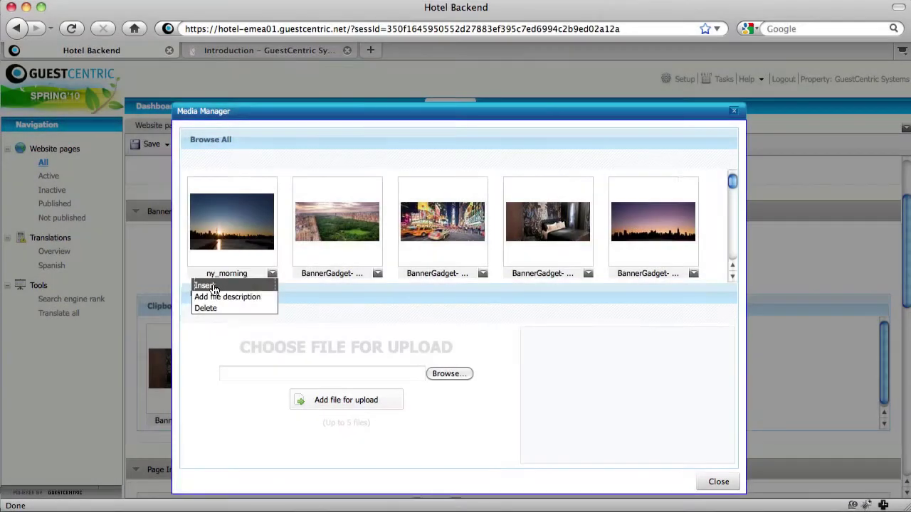
# Crop ny_morning to 940×440 px covering the skyline, water and pier, and add it to the clipboard.
pyautogui.click(205, 285)
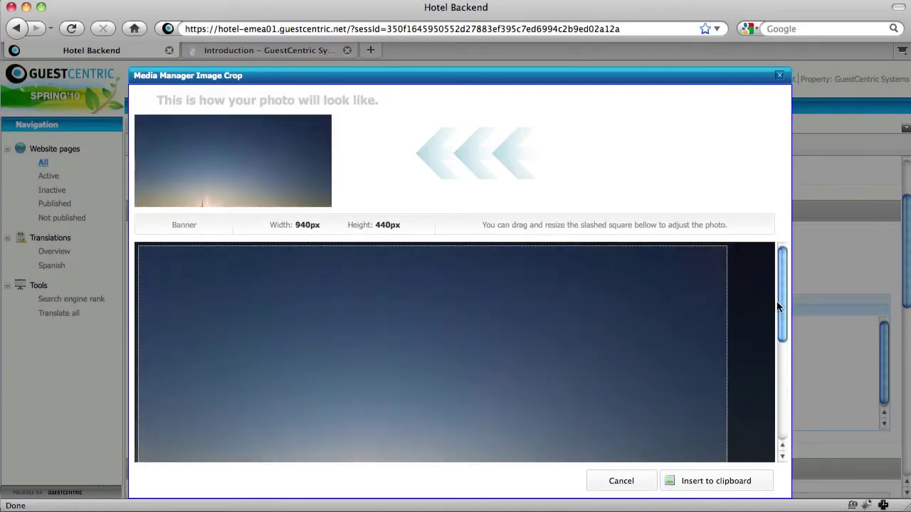
pyautogui.moveTo(782, 298); pyautogui.dragTo(779, 361)
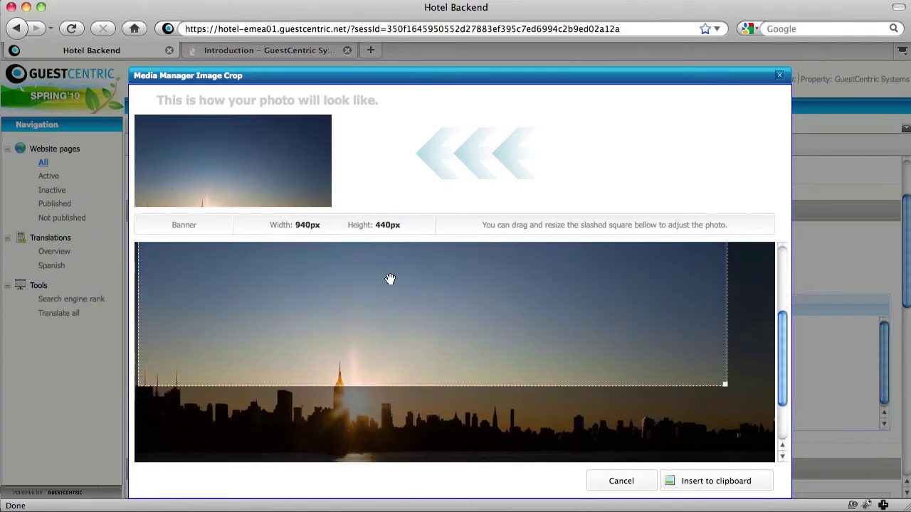
pyautogui.moveTo(361, 297); pyautogui.dragTo(397, 382)
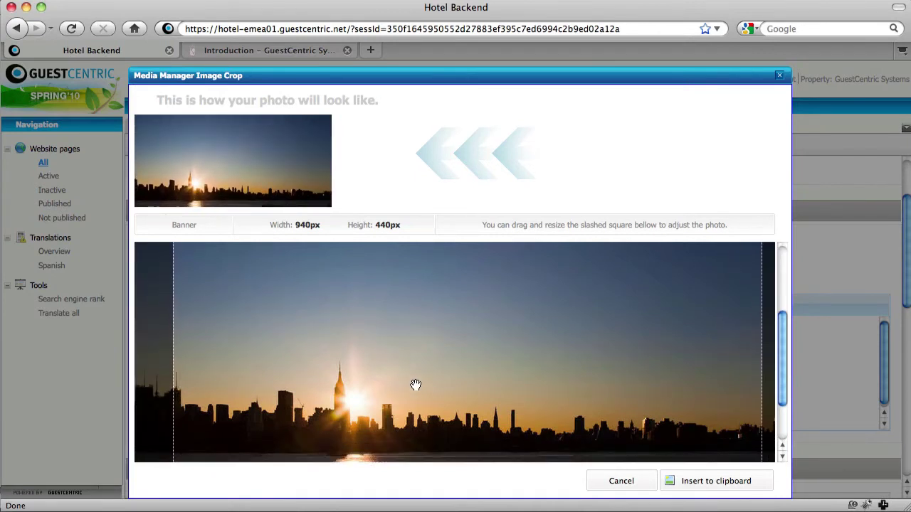
pyautogui.scroll(-3, 778, 361)
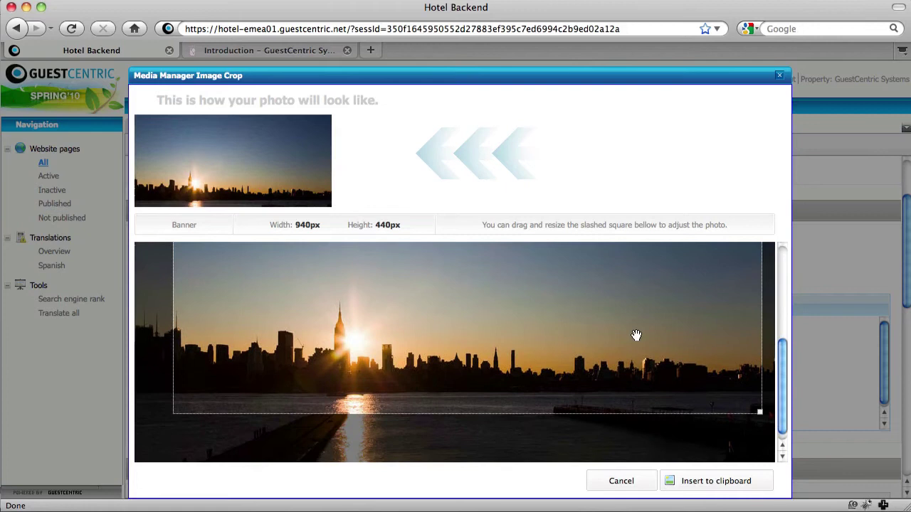
pyautogui.moveTo(636, 335); pyautogui.dragTo(553, 325)
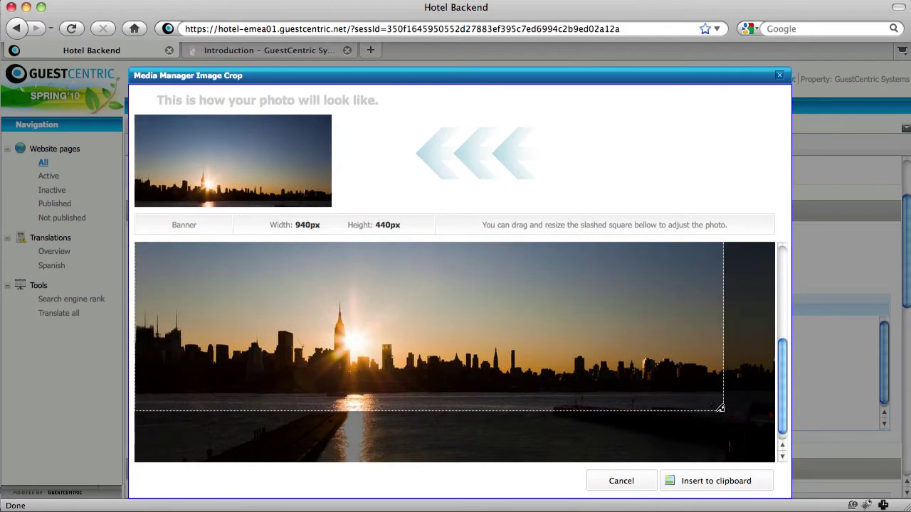
pyautogui.moveTo(717, 406); pyautogui.dragTo(824, 471)
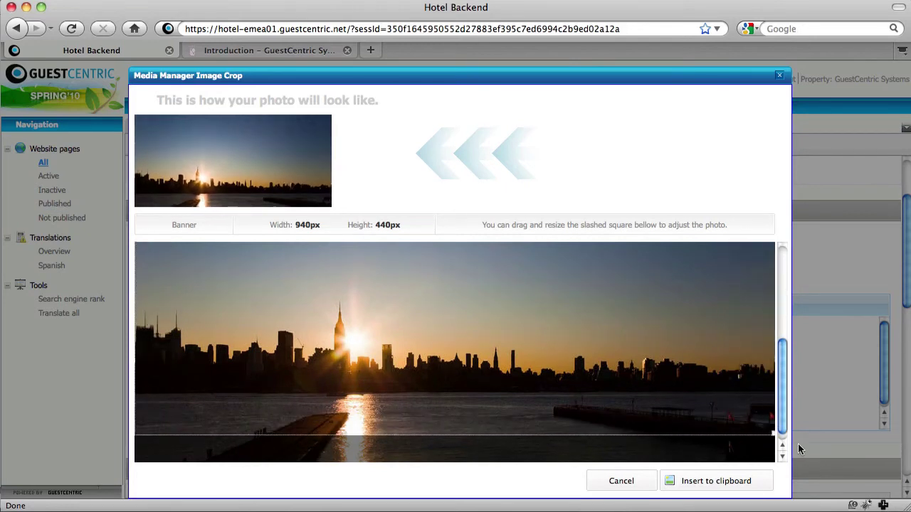
pyautogui.moveTo(553, 372); pyautogui.dragTo(532, 390)
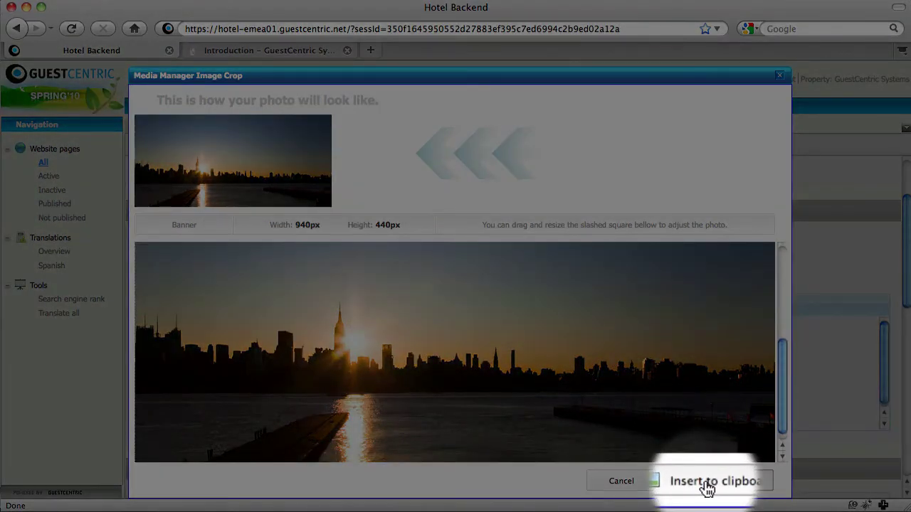
pyautogui.click(706, 483)
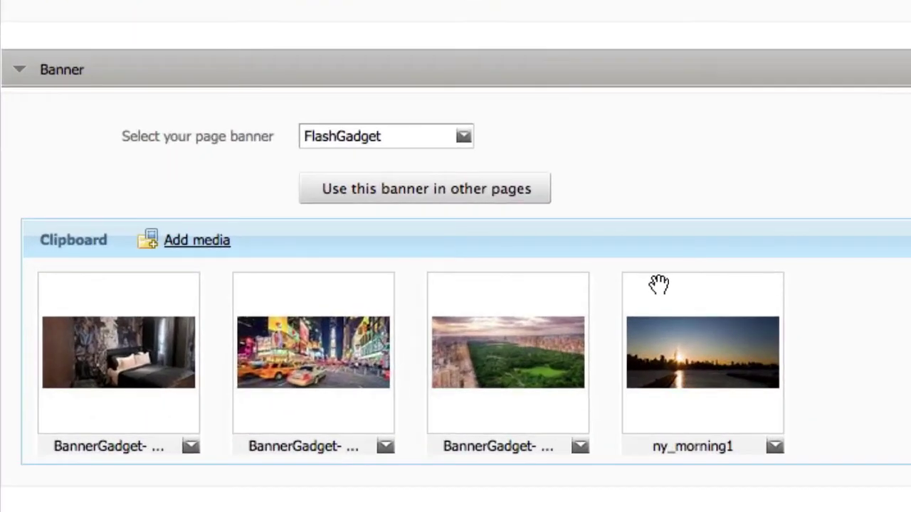
# Move the ny_morning1 thumbnail to the leftmost slot of the banner clipboard.
pyautogui.moveTo(489, 336); pyautogui.dragTo(322, 332)
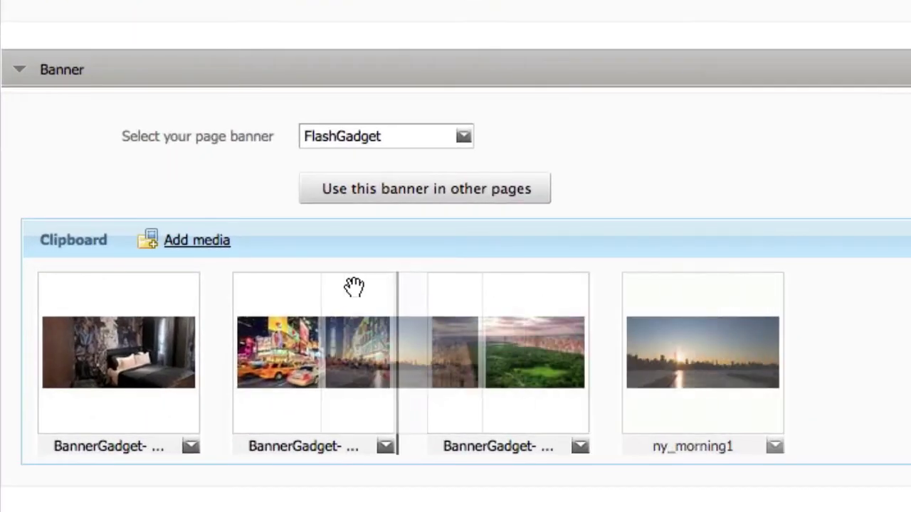
pyautogui.moveTo(355, 287); pyautogui.dragTo(47, 295)
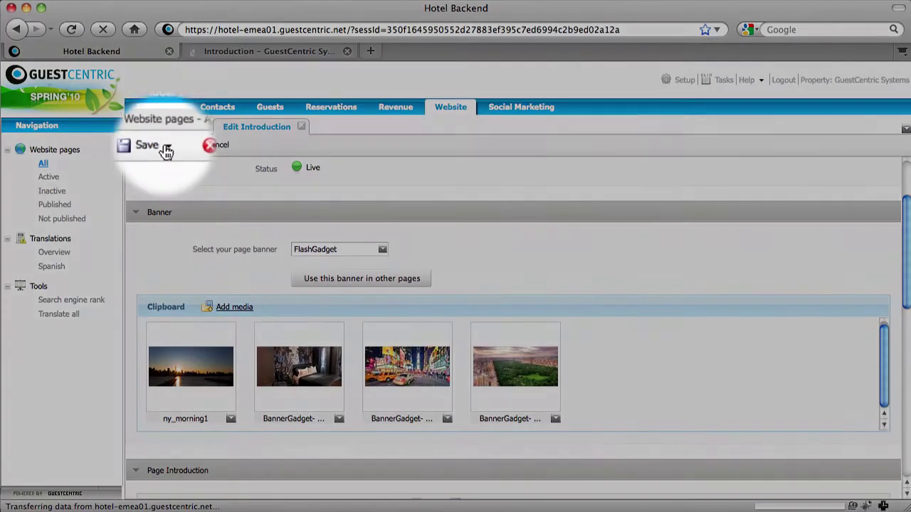
# Save and close the Introduction page, confirm the update, then publish the website changes.
pyautogui.click(154, 145)
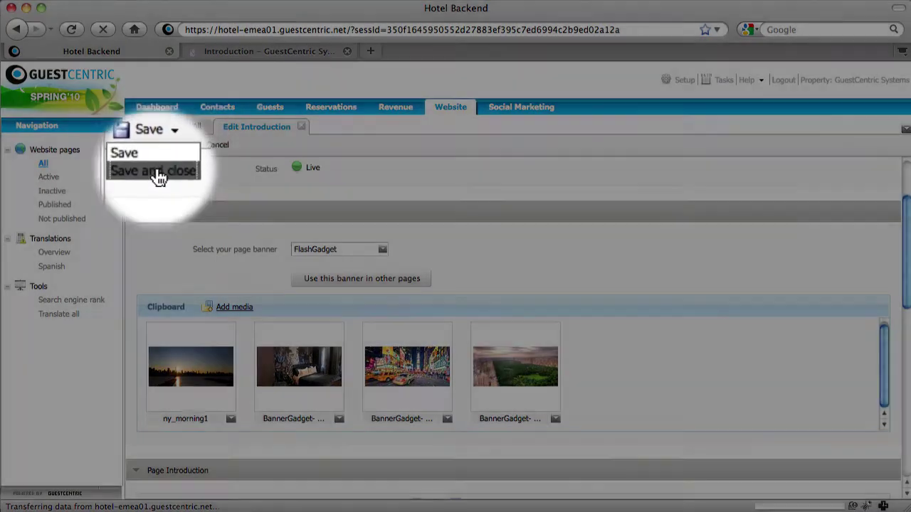
pyautogui.click(155, 167)
pyautogui.click(699, 156)
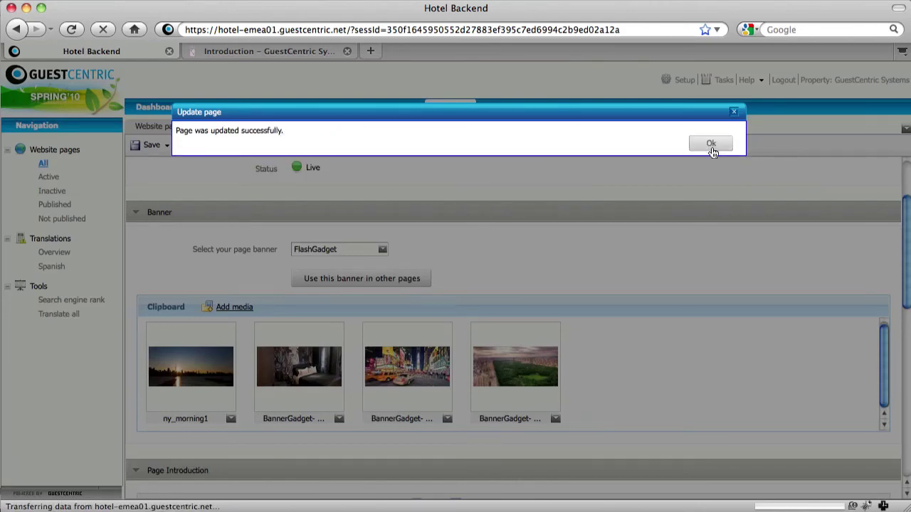
pyautogui.click(711, 143)
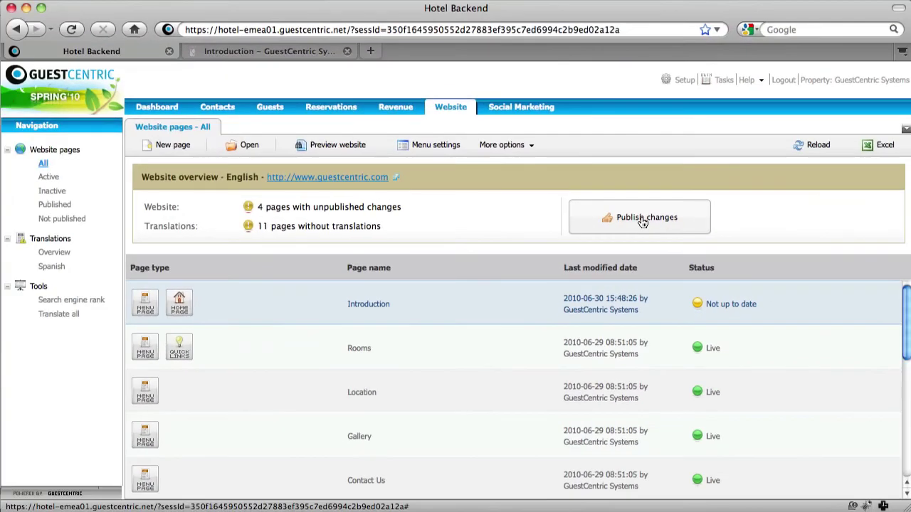
pyautogui.click(661, 160)
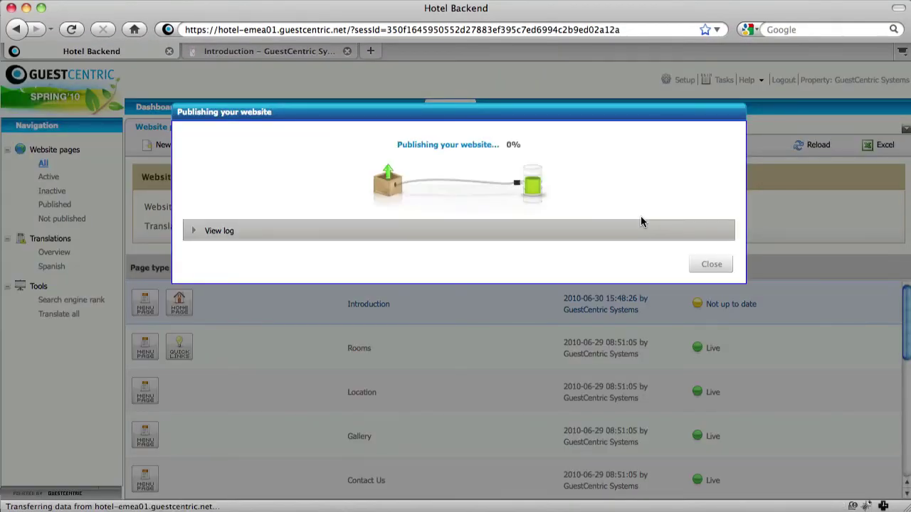
pyautogui.click(716, 266)
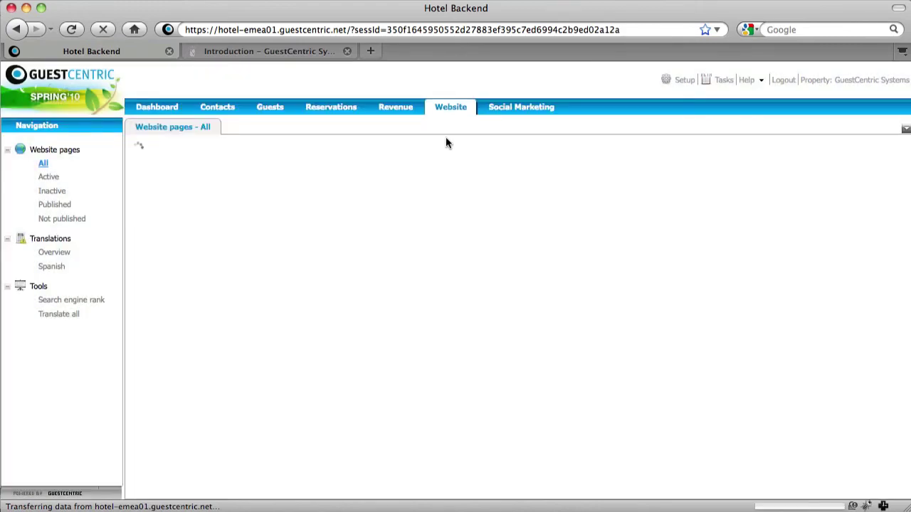
# Switch to the 'Introduction – GuestCentric Systems' browser tab to view the live banner.
pyautogui.click(271, 51)
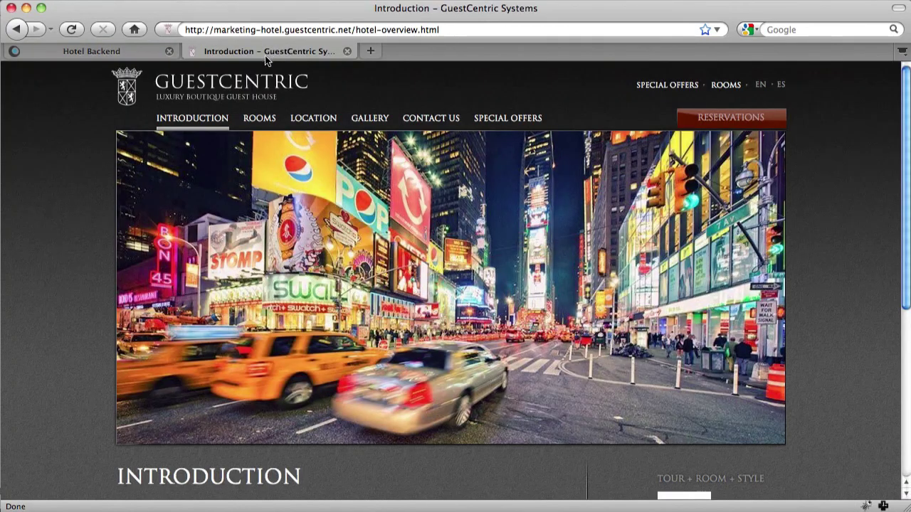